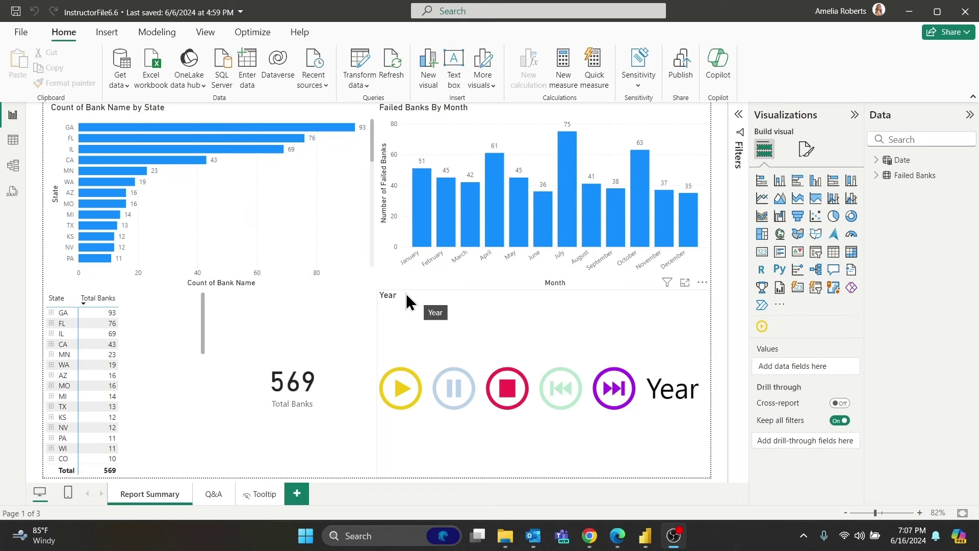
# - Add a new calculated table to the model from the table view
pyautogui.click(13, 140)
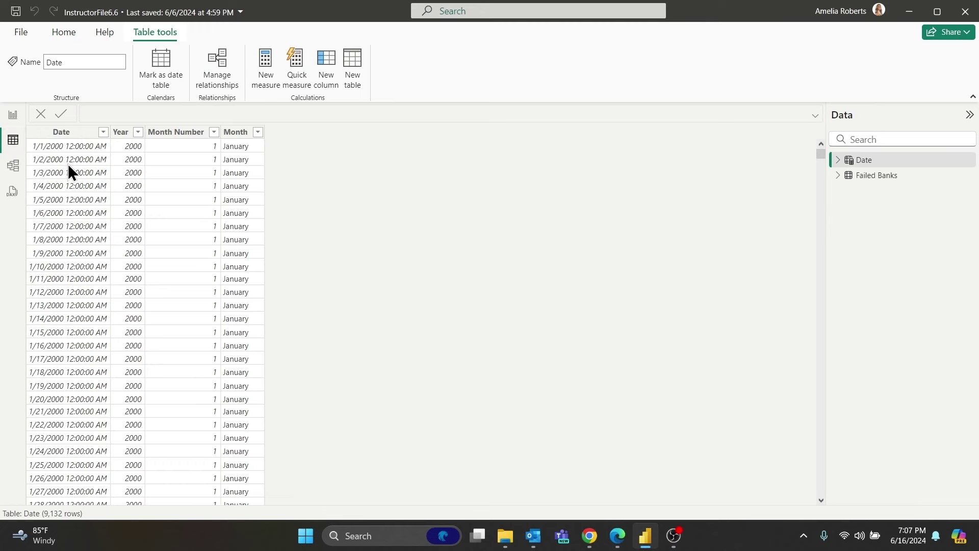
pyautogui.click(357, 61)
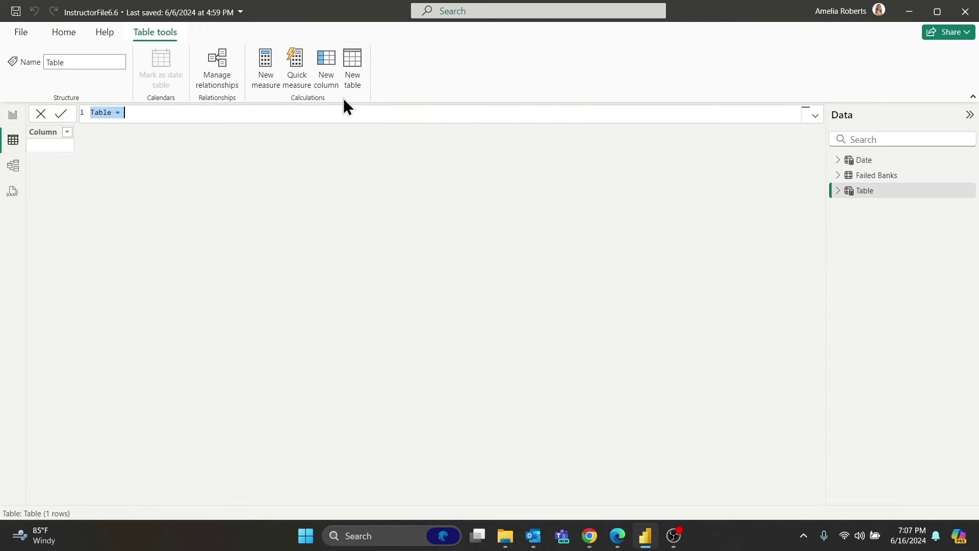
pyautogui.click(139, 113)
pyautogui.scroll(5, 139, 114)
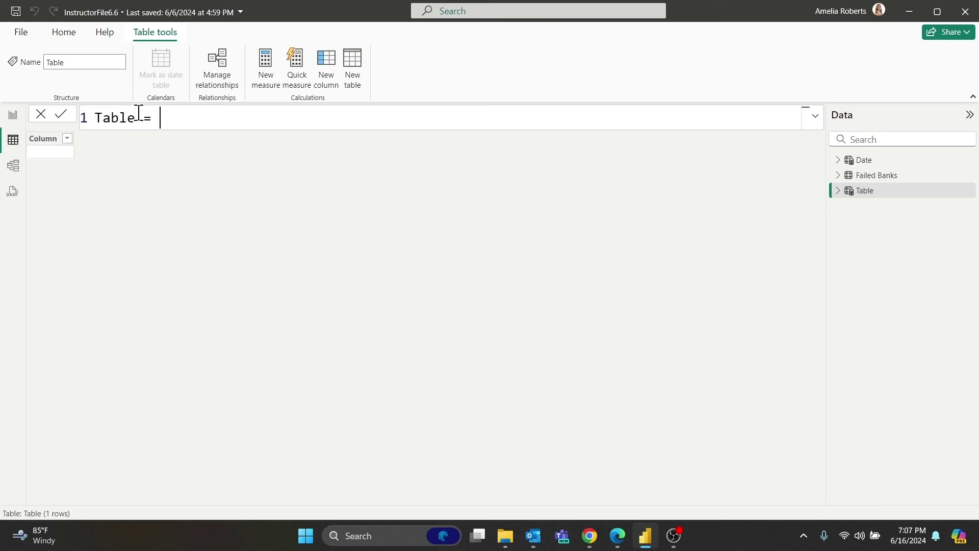
pyautogui.scroll(5, 139, 113)
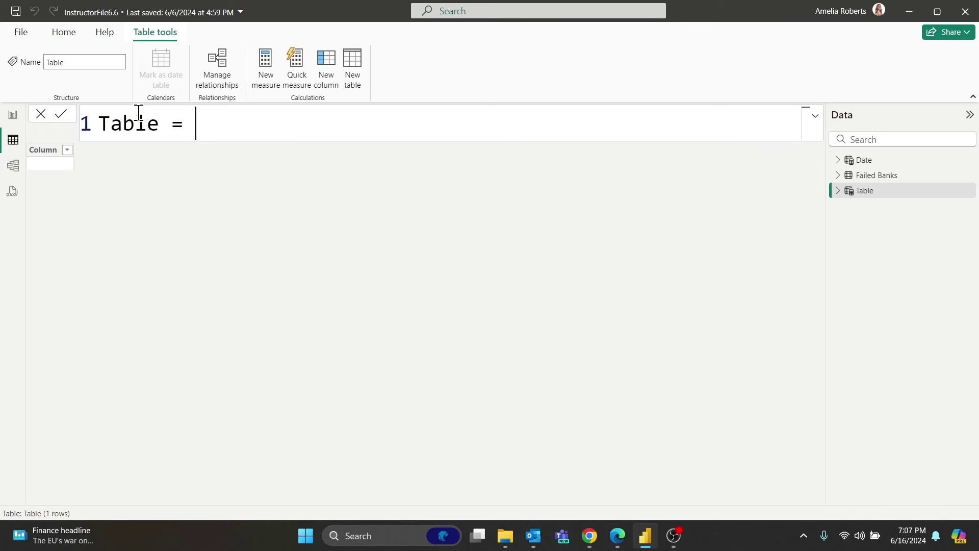
pyautogui.scroll(1, 139, 113)
# - Name the new calculated table Fiscal Year Date Table in its formula
pyautogui.click(164, 141)
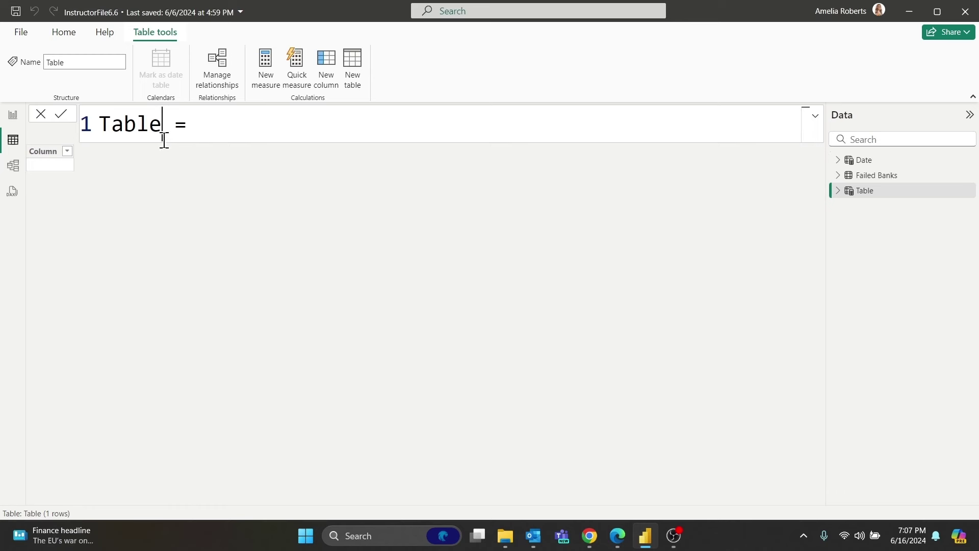
pyautogui.doubleClick(164, 140)
pyautogui.moveTo(162, 134); pyautogui.dragTo(104, 128)
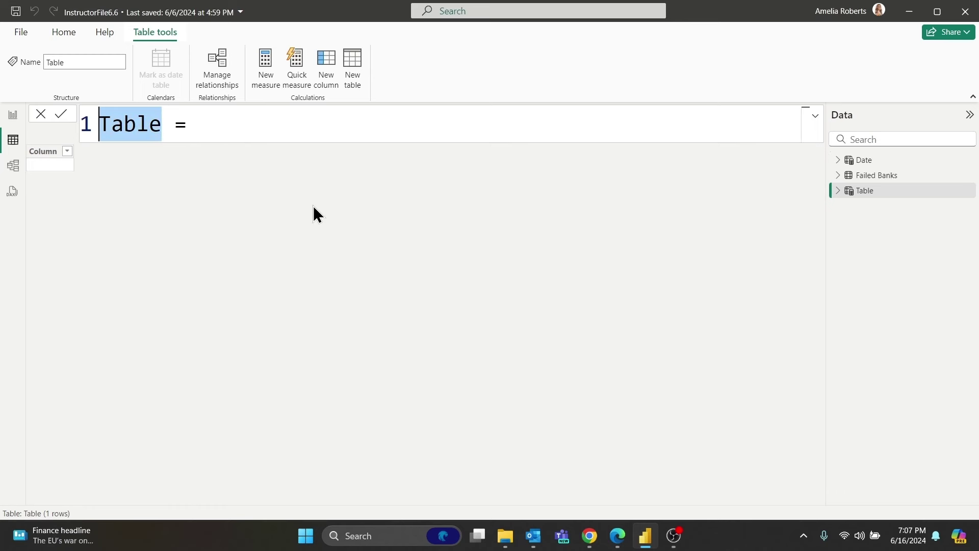
pyautogui.write('Fiscal ')
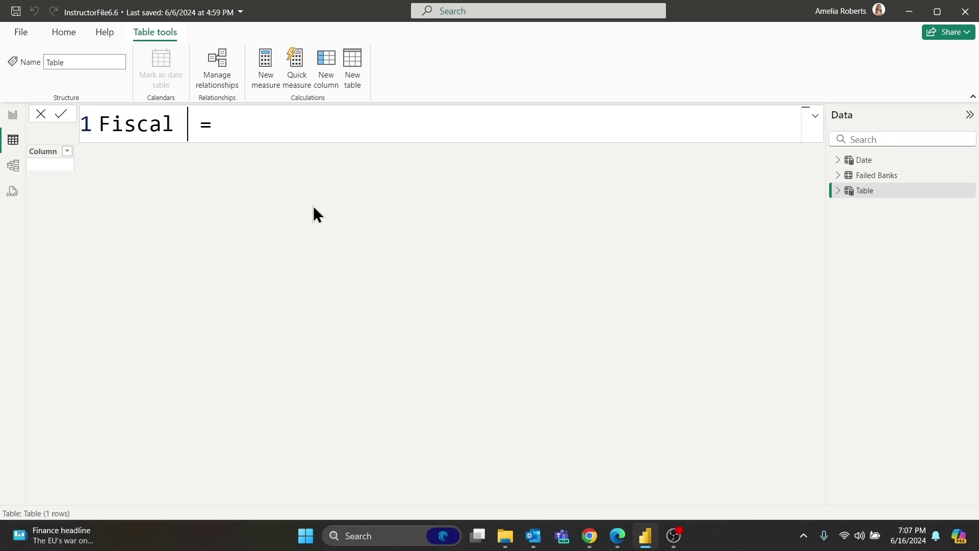
pyautogui.write('Year ')
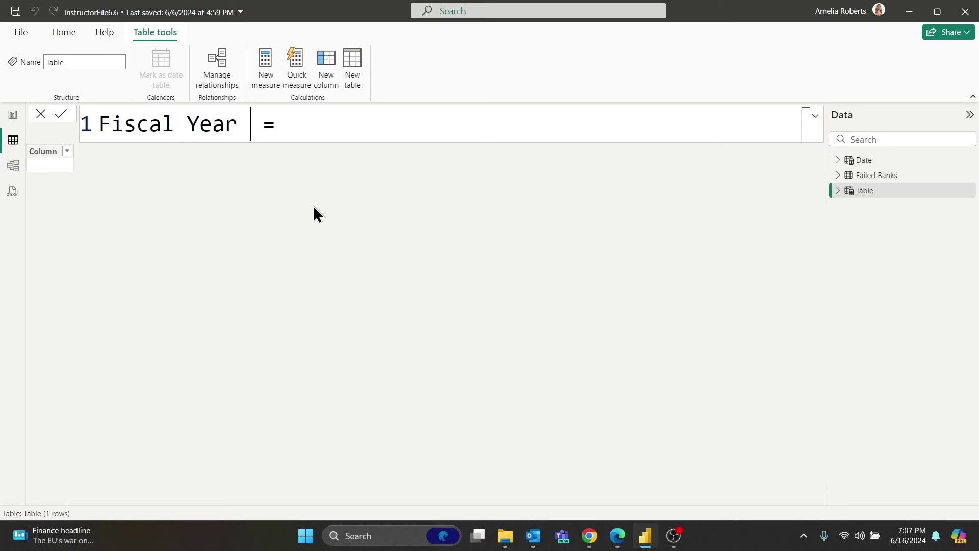
pyautogui.write('T')
pyautogui.press('BackSpace')
pyautogui.write('Date Table')
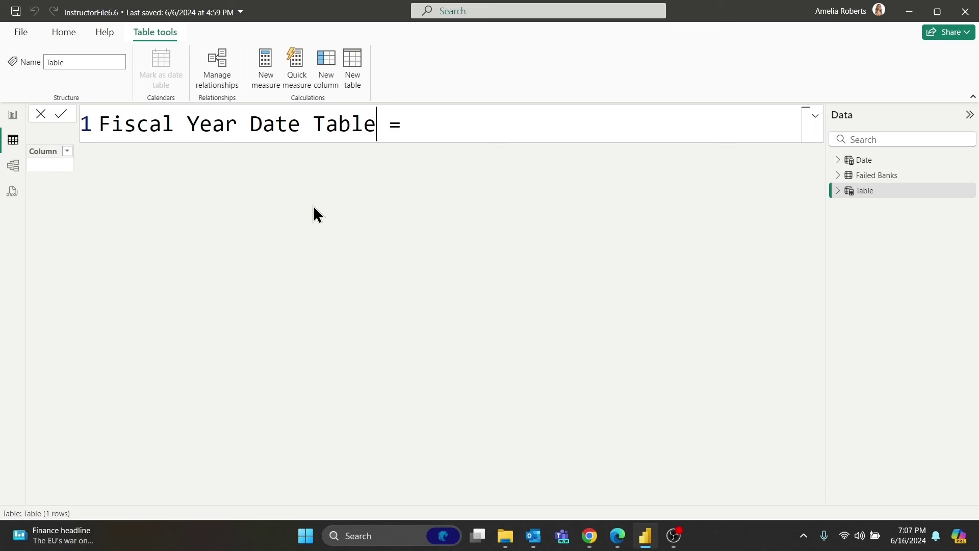
# - Define the Fiscal Year Date Table as CALENDARAUTO(3) and commit the formula
pyautogui.click(460, 118)
pyautogui.write('Calen')
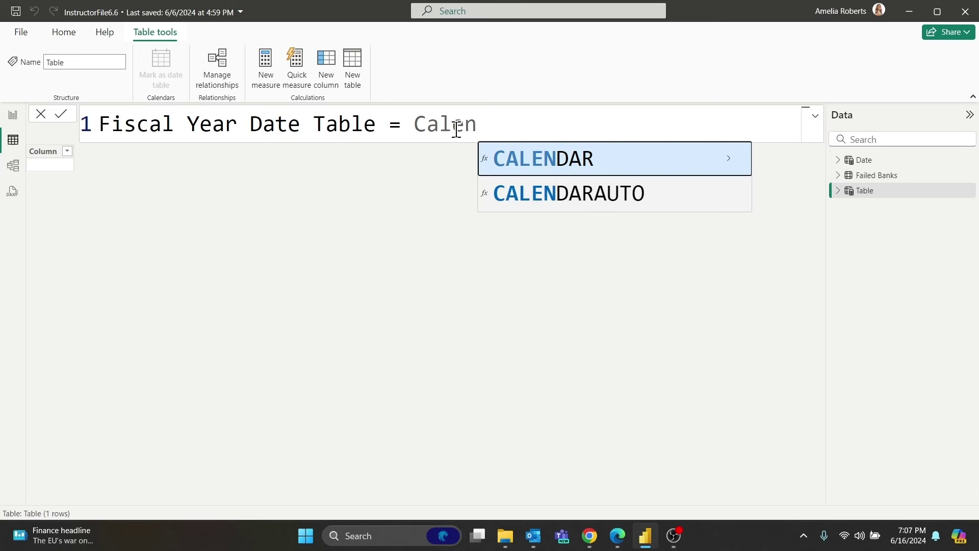
pyautogui.press('Down')
pyautogui.press('Tab')
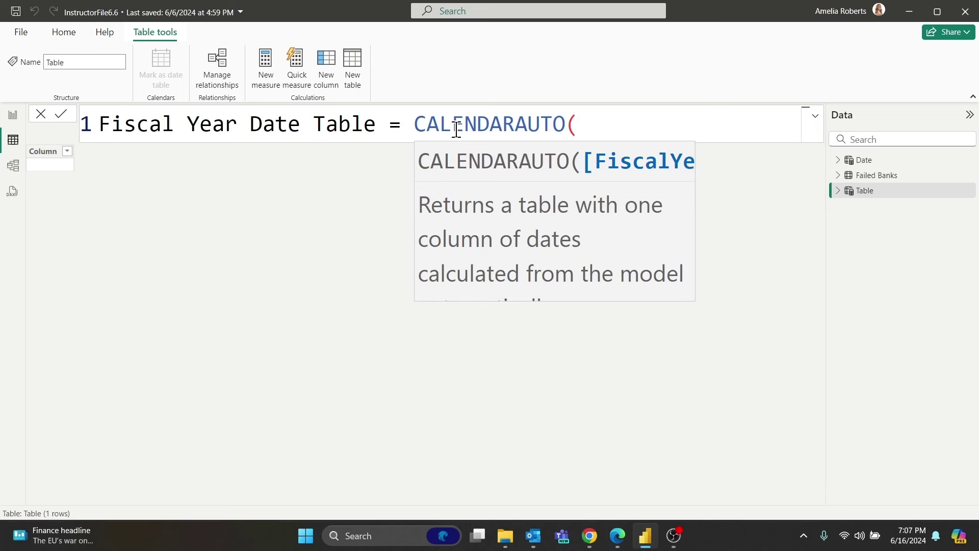
pyautogui.write('3)')
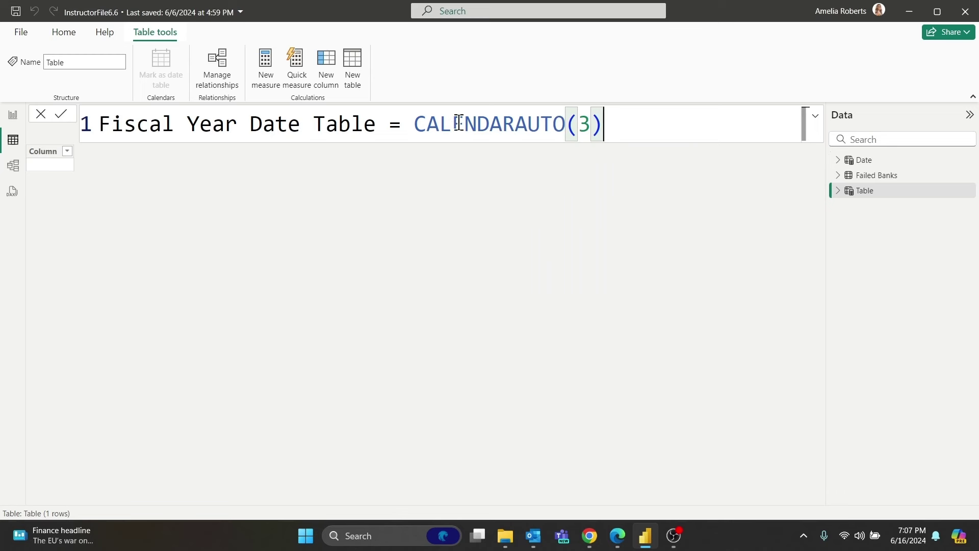
pyautogui.hotkey('alt', 'Tab')
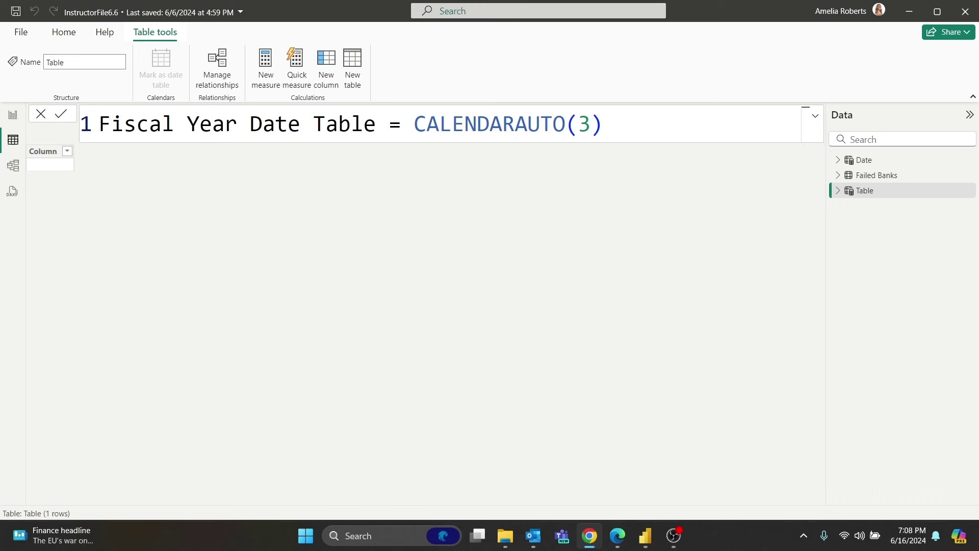
pyautogui.click(614, 124)
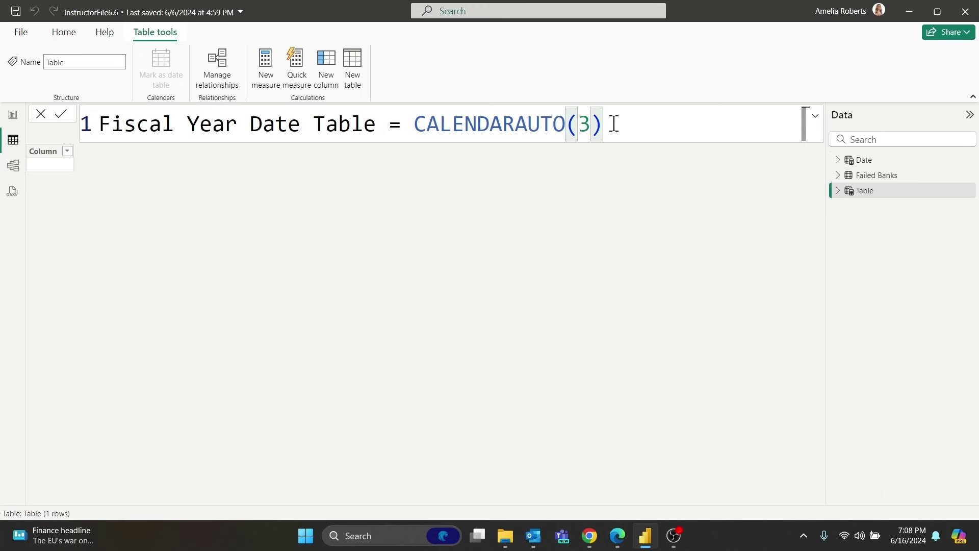
pyautogui.press('Return')
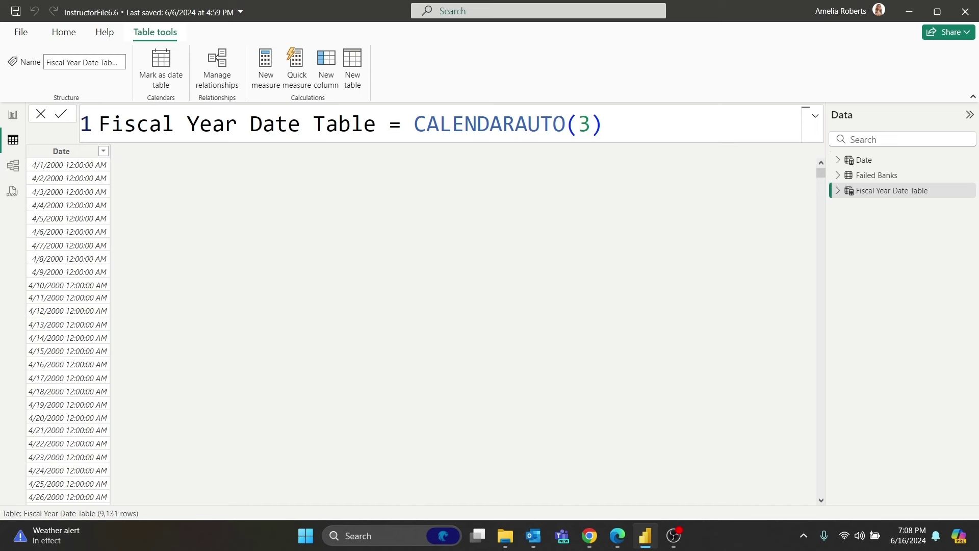
# - Add a calculated column named Fiscal Month Number to the Fiscal Year Date Table
pyautogui.hotkey('alt', 'Tab')
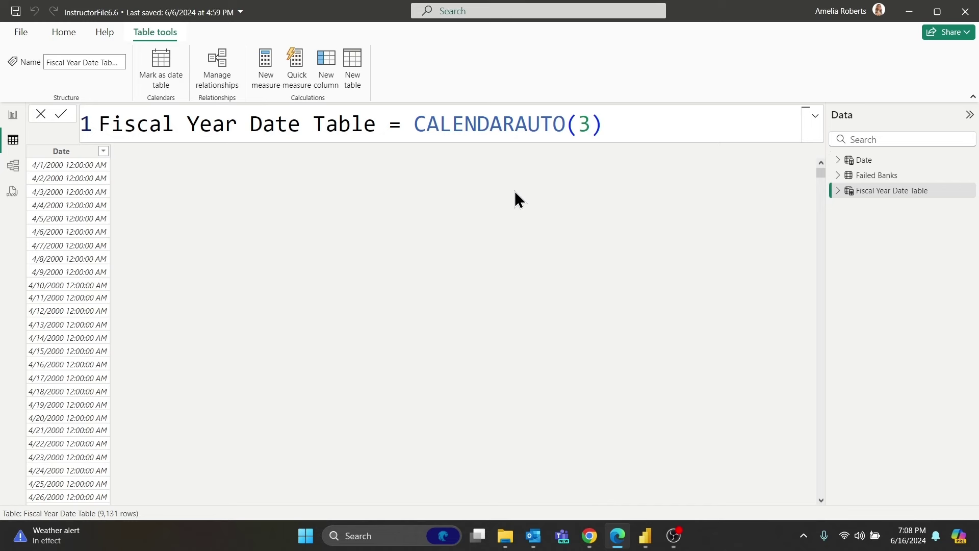
pyautogui.click(323, 61)
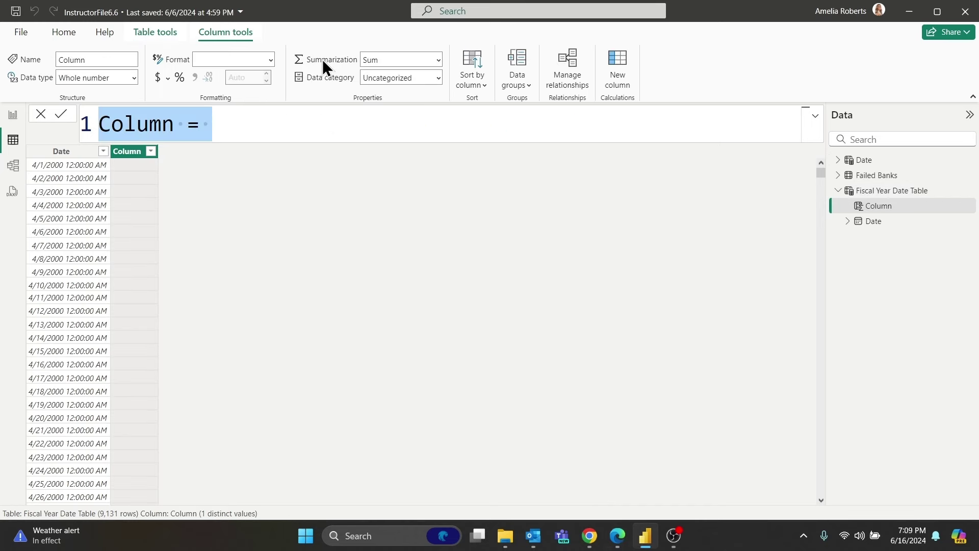
pyautogui.moveTo(176, 125); pyautogui.dragTo(102, 127)
pyautogui.write('Fiscal')
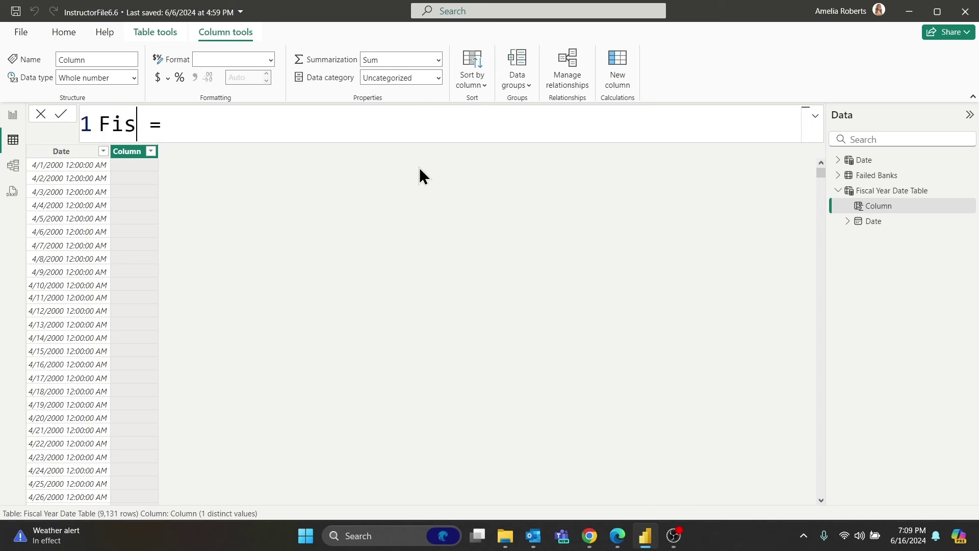
pyautogui.write(' Month Num')
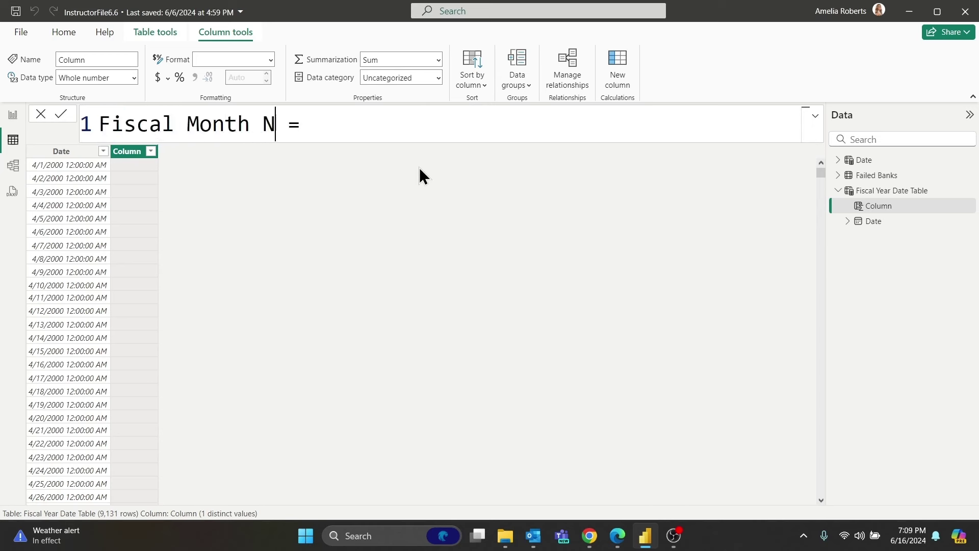
pyautogui.write('ber')
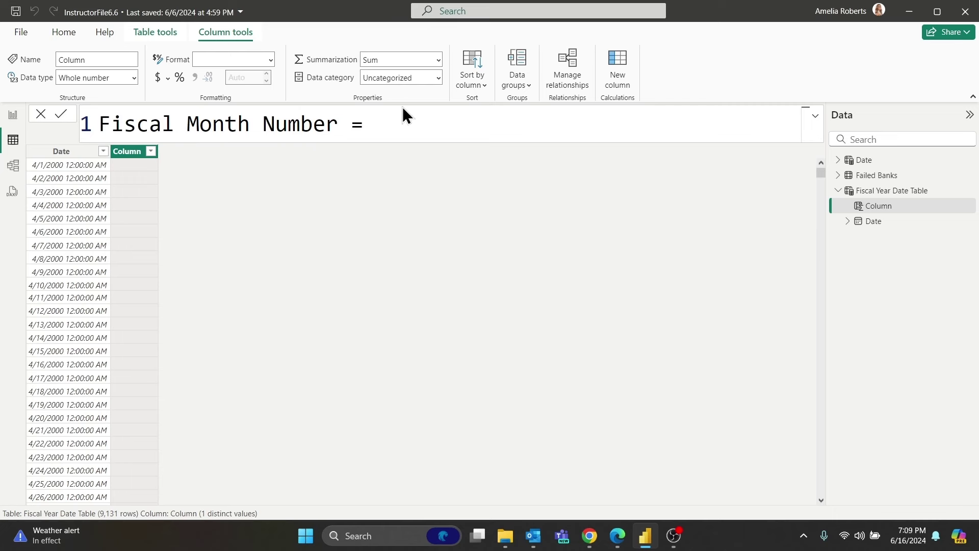
# - Begin the Fiscal Month Number formula with an EDATE function nested inside MONTH
pyautogui.click(408, 131)
pyautogui.write('Mon')
pyautogui.press('Tab')
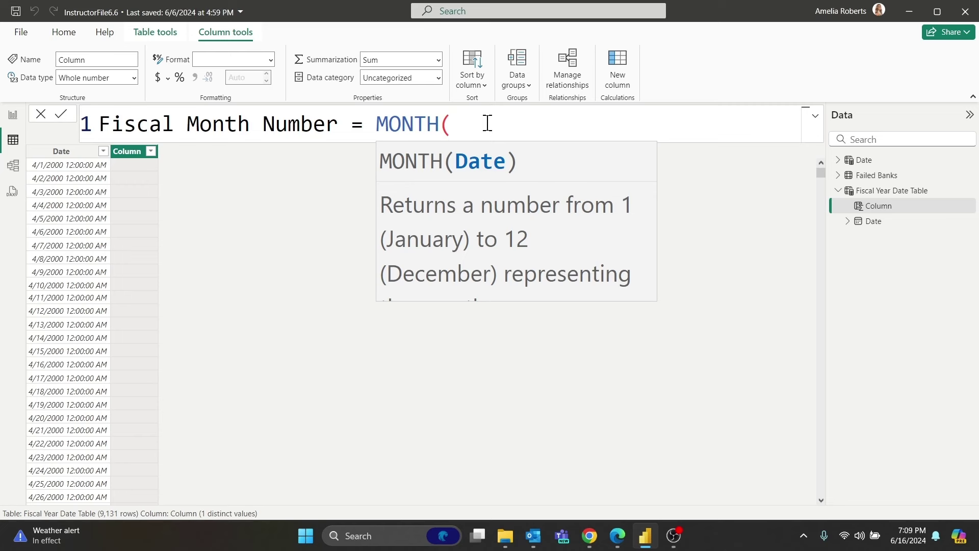
pyautogui.write('ed')
pyautogui.press('Tab')
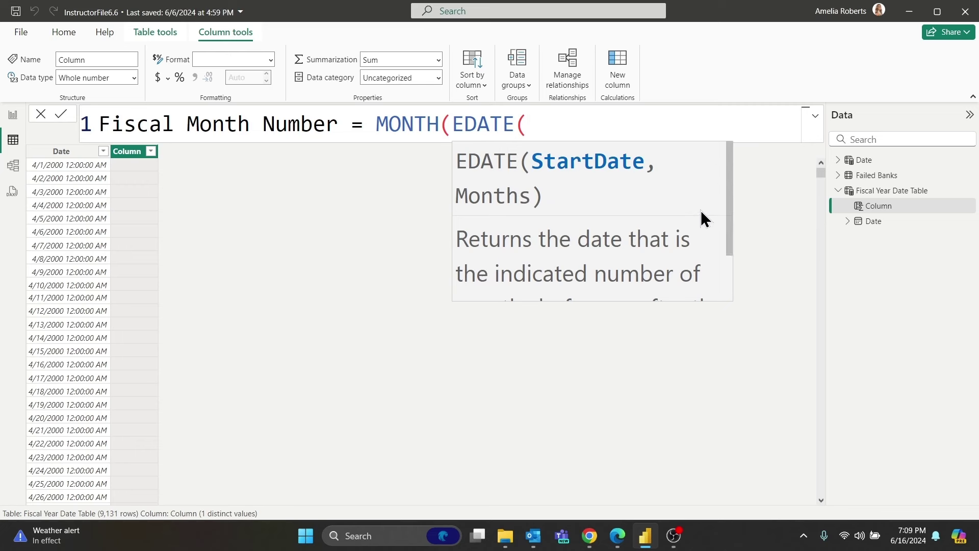
pyautogui.scroll(-2, 701, 210)
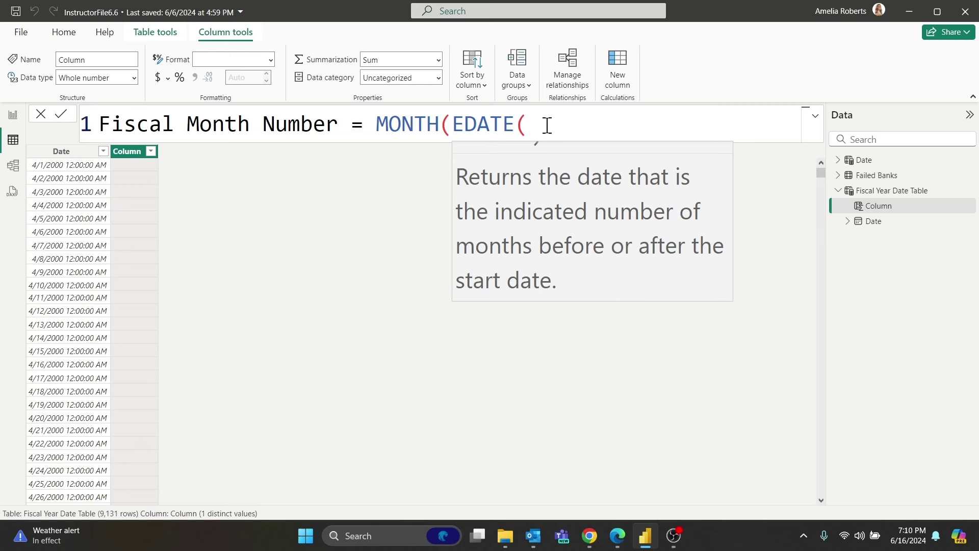
# - Give EDATE the arguments 'Fiscal Year Date Table'[Date] and -3, and close the function
pyautogui.write("'")
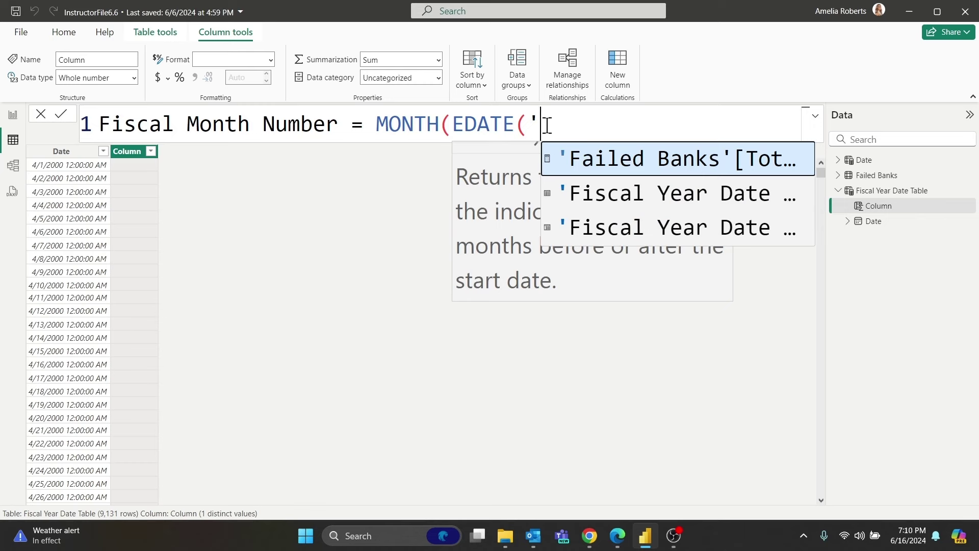
pyautogui.write('Fiscal')
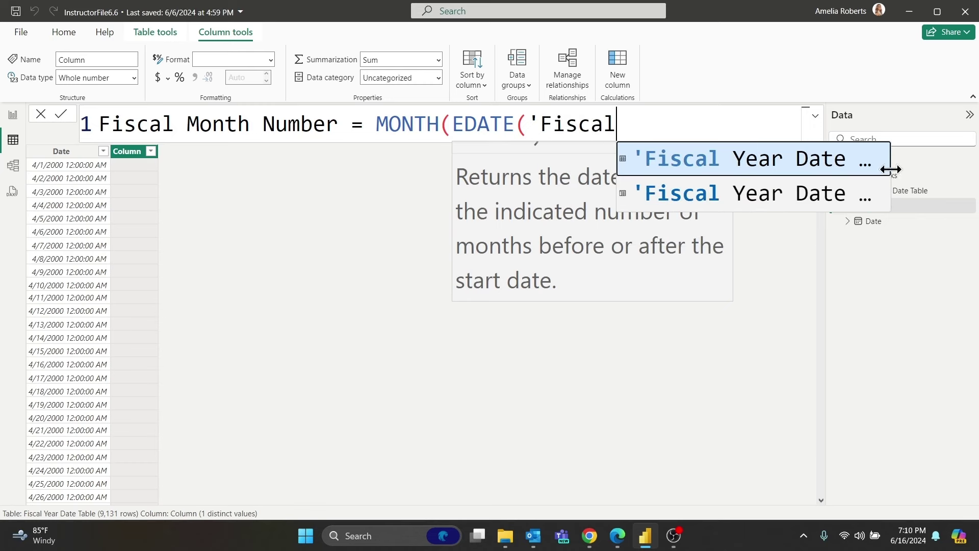
pyautogui.moveTo(890, 166); pyautogui.dragTo(973, 165)
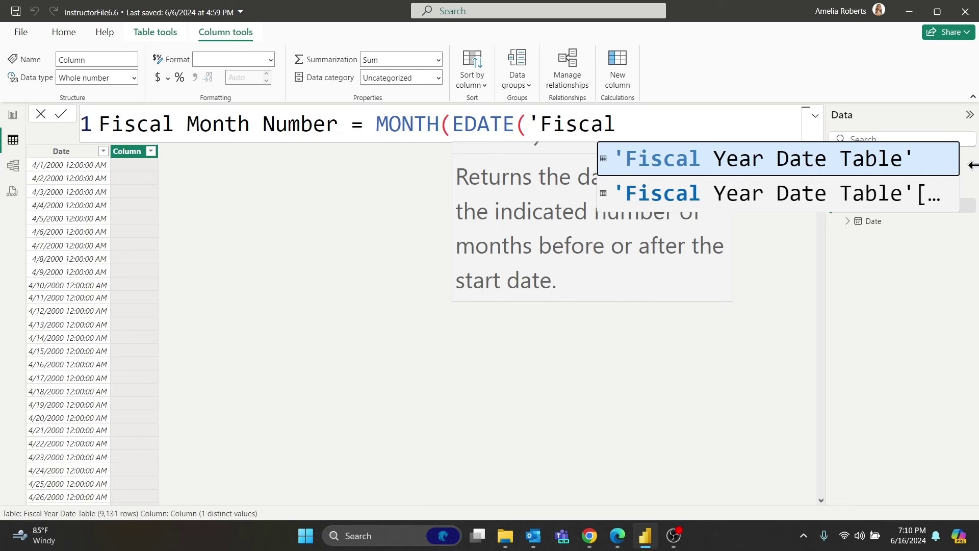
pyautogui.click(777, 166)
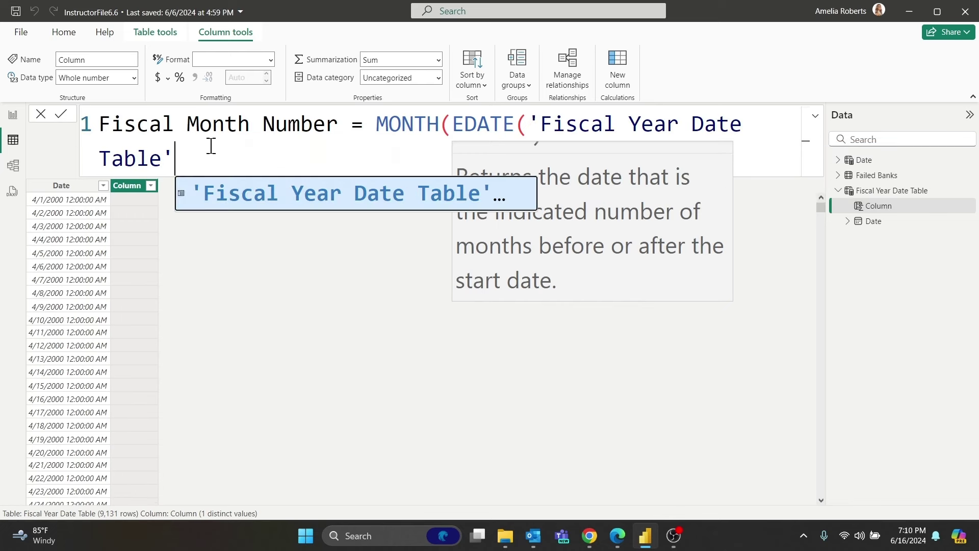
pyautogui.press('Escape')
pyautogui.press('Escape')
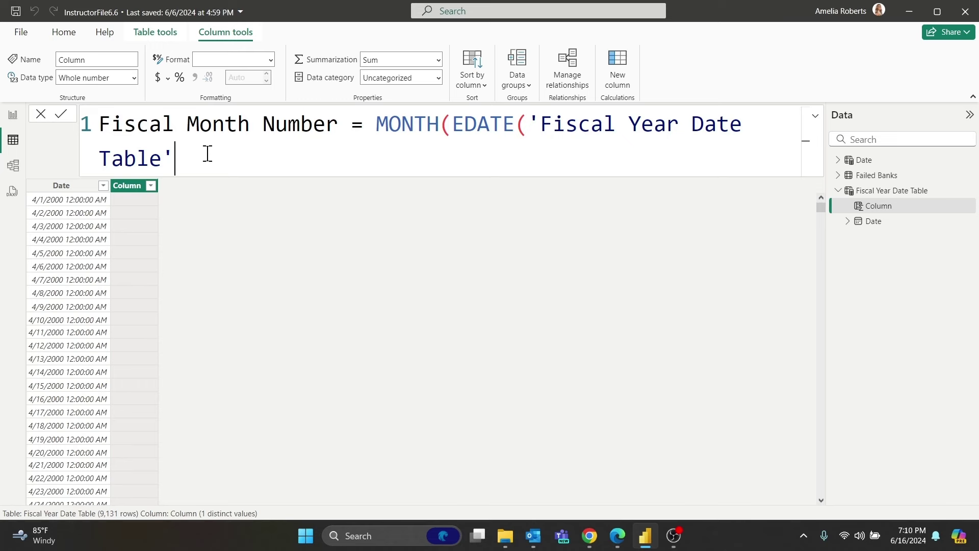
pyautogui.write('[')
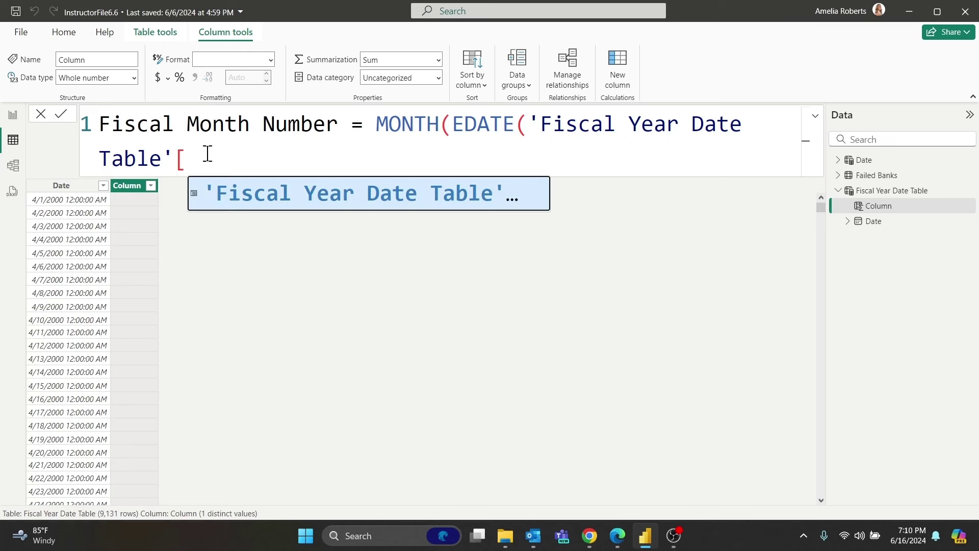
pyautogui.write('Date]')
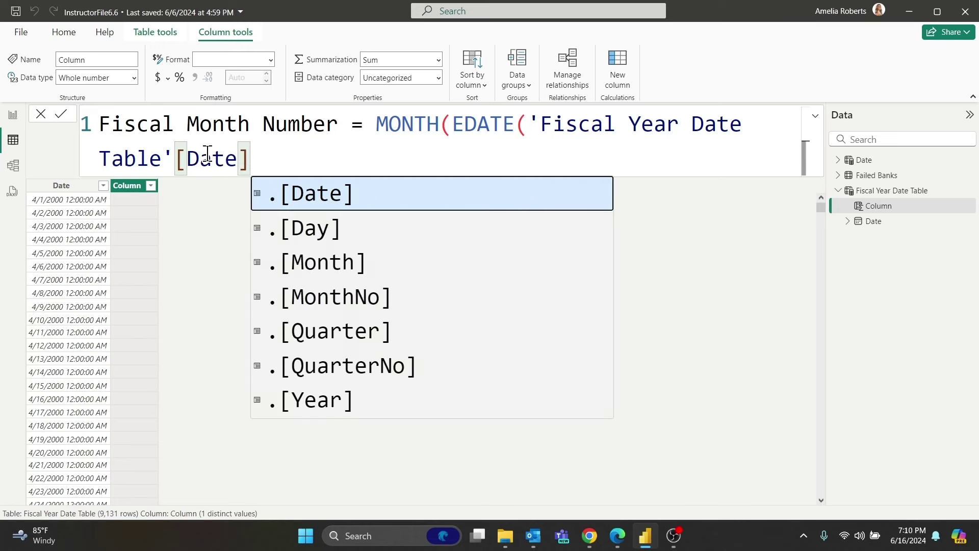
pyautogui.write(', -3')
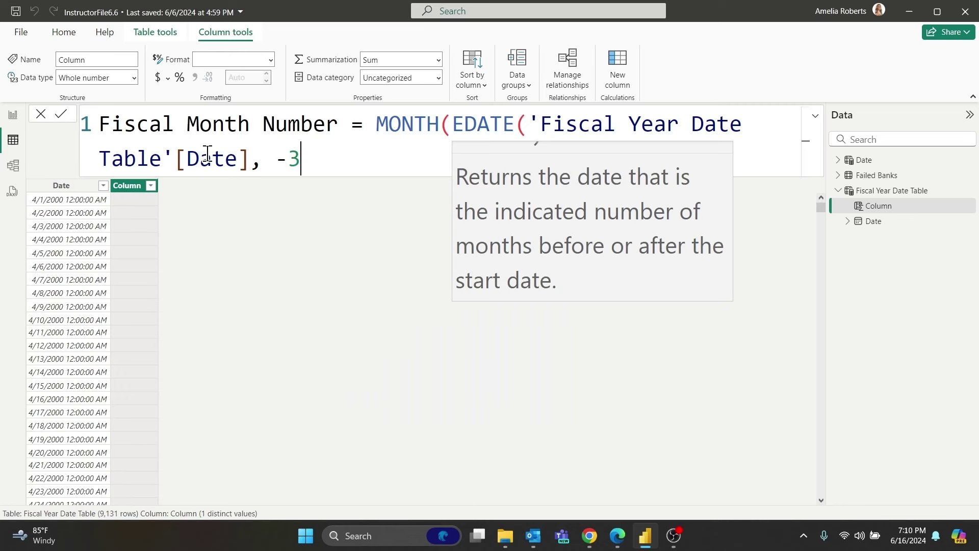
pyautogui.write(')')
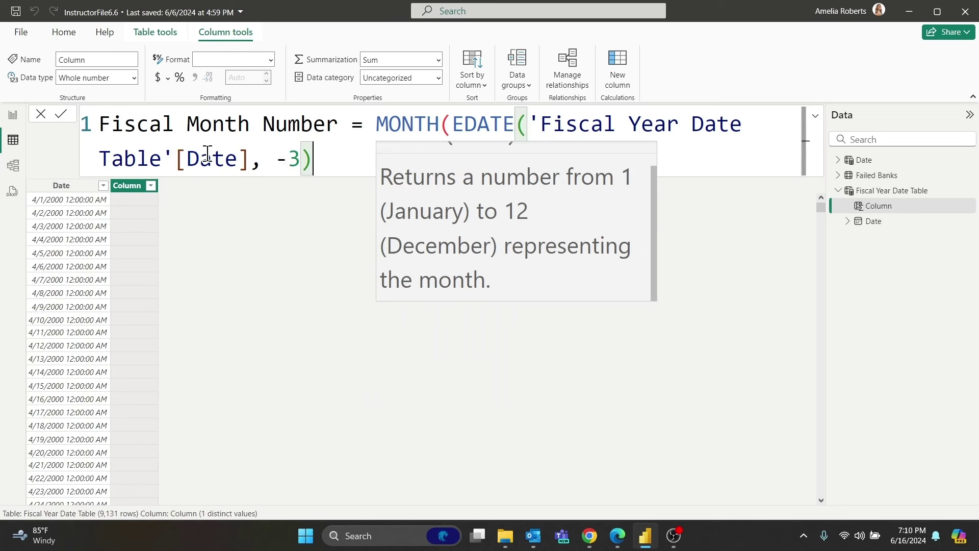
# - Try to commit the Fiscal Month Number formula with an extra closing parenthesis after [Date], and remove that parenthesis
pyautogui.click(251, 157)
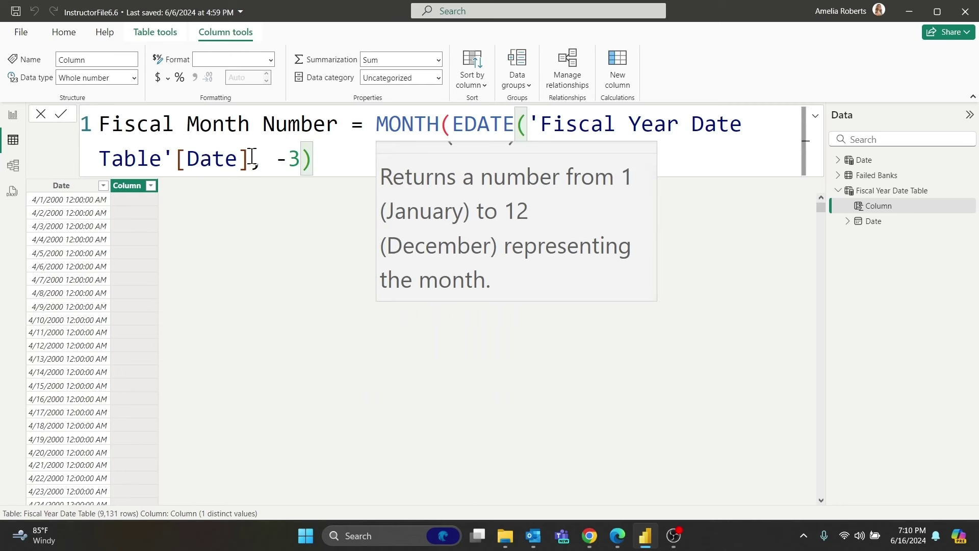
pyautogui.write(')')
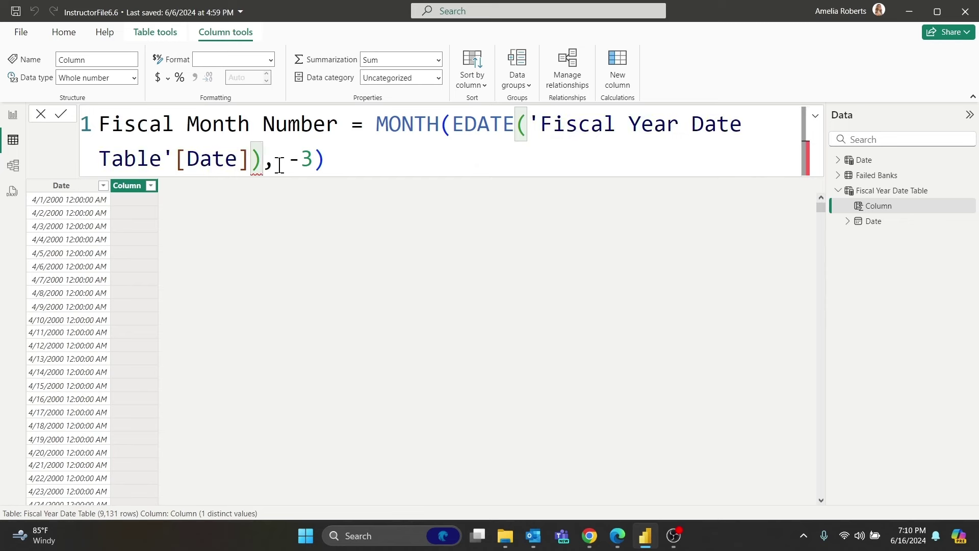
pyautogui.press('Return')
pyautogui.press('BackSpace')
pyautogui.click(343, 161)
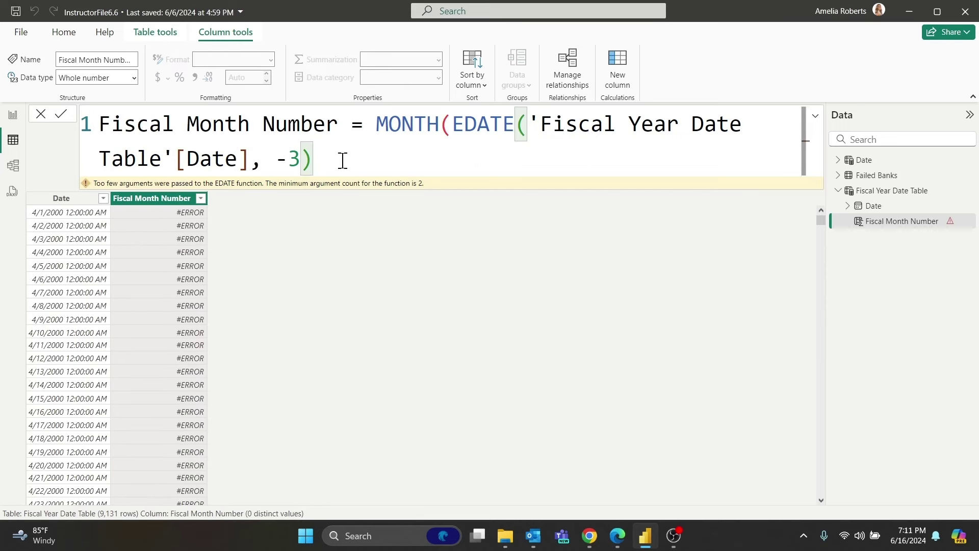
# - Close the MONTH function with a final parenthesis and commit the Fiscal Month Number formula
pyautogui.write(')')
pyautogui.press('Return')
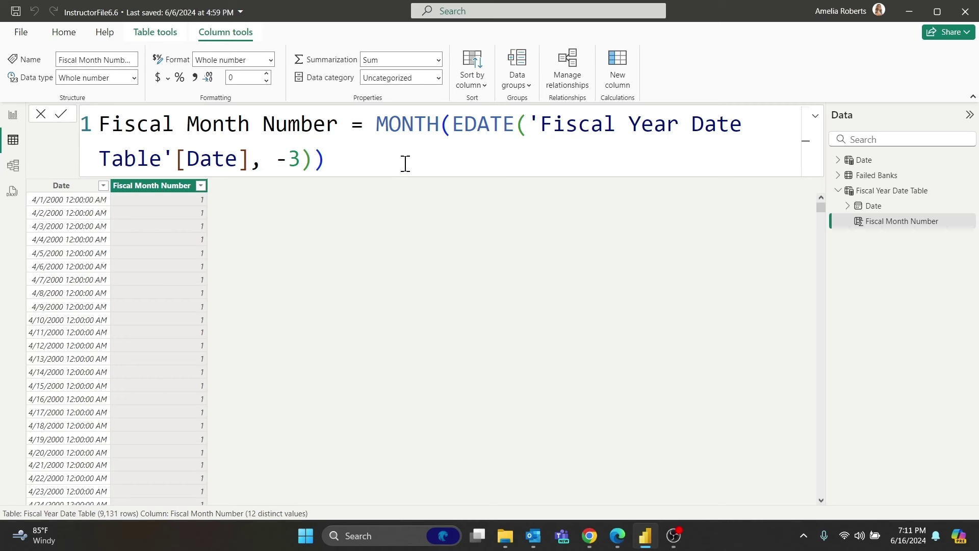
# - Add a calculated column named Fiscal Quarter Number to the Fiscal Year Date Table
pyautogui.click(624, 58)
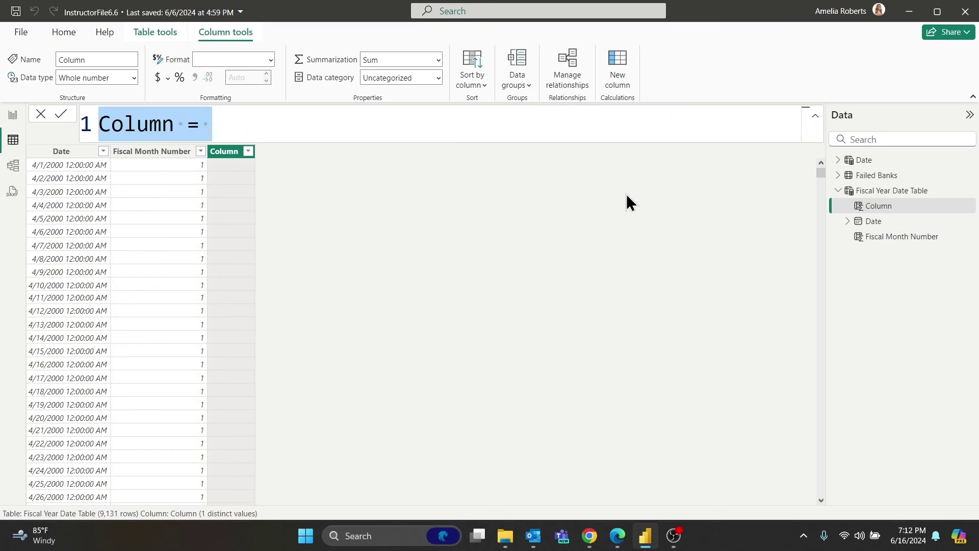
pyautogui.doubleClick(169, 124)
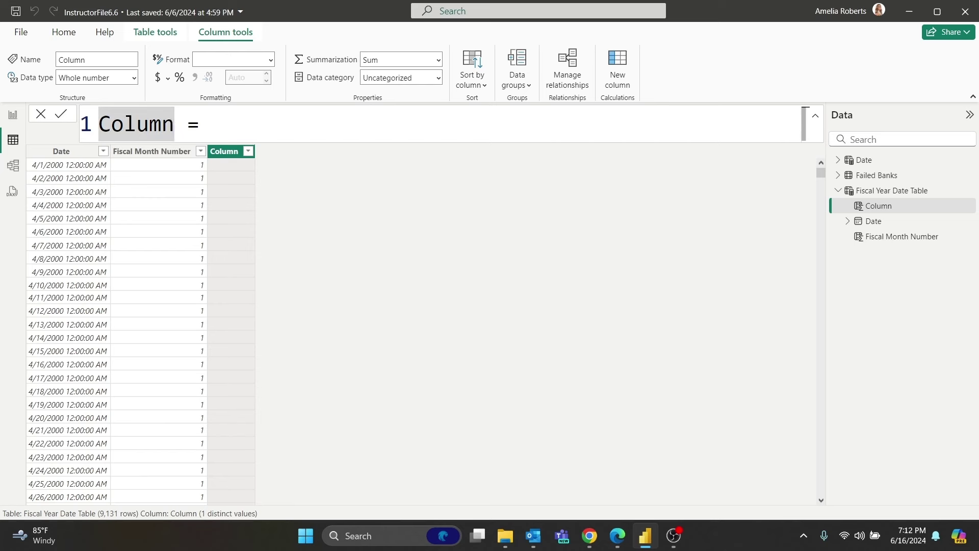
pyautogui.moveTo(175, 124); pyautogui.dragTo(103, 125)
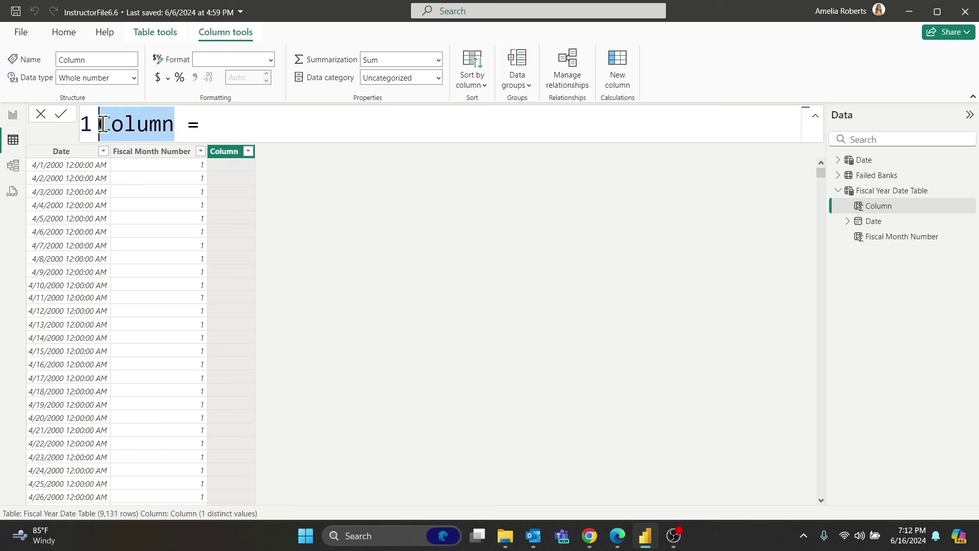
pyautogui.write('Fiscal ')
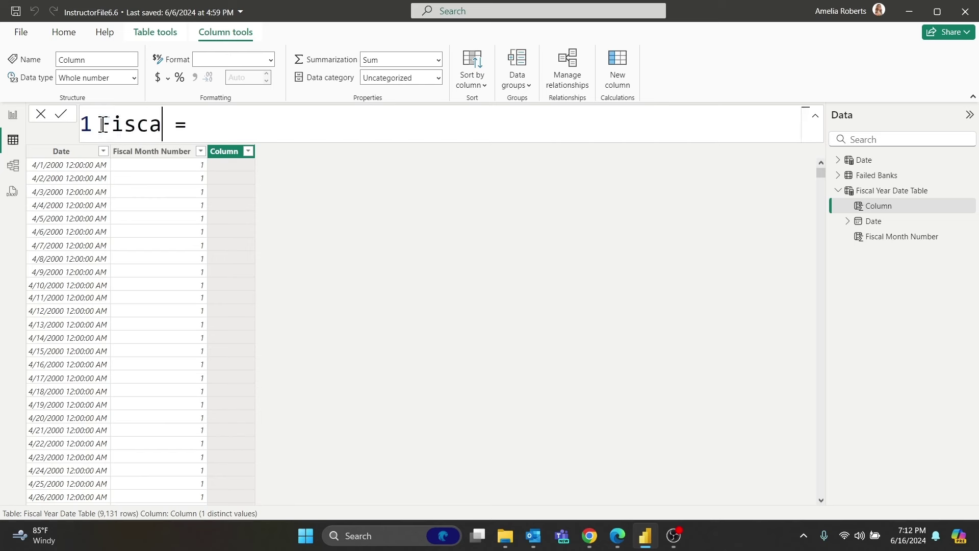
pyautogui.write('Quart')
pyautogui.write('er Nu')
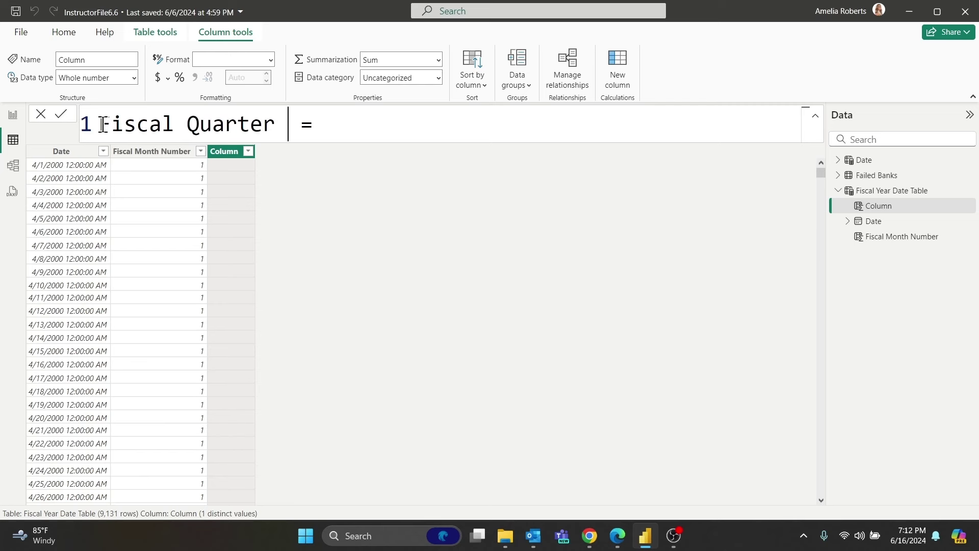
pyautogui.write('mber')
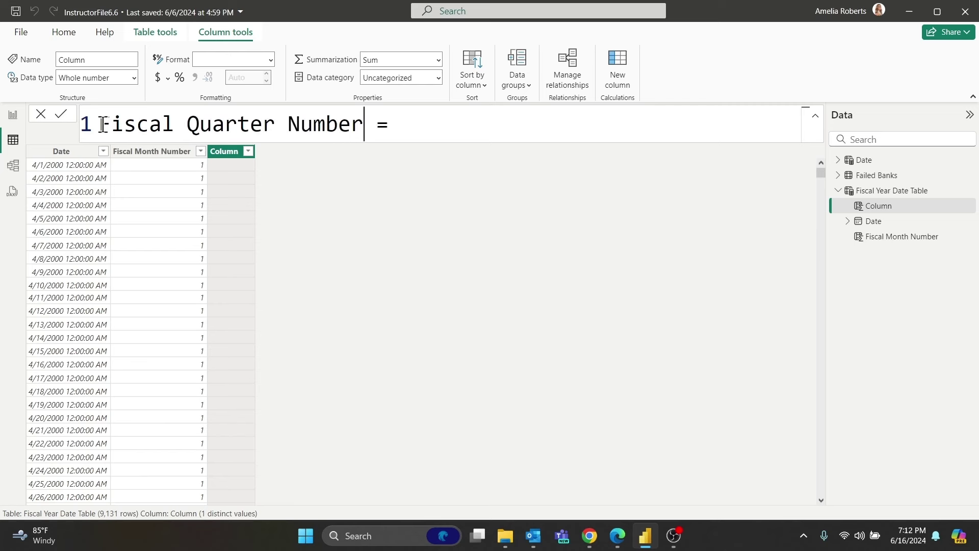
# - Begin the Fiscal Quarter Number formula with an EDATE function nested inside QUARTER
pyautogui.click(481, 124)
pyautogui.write('Quar')
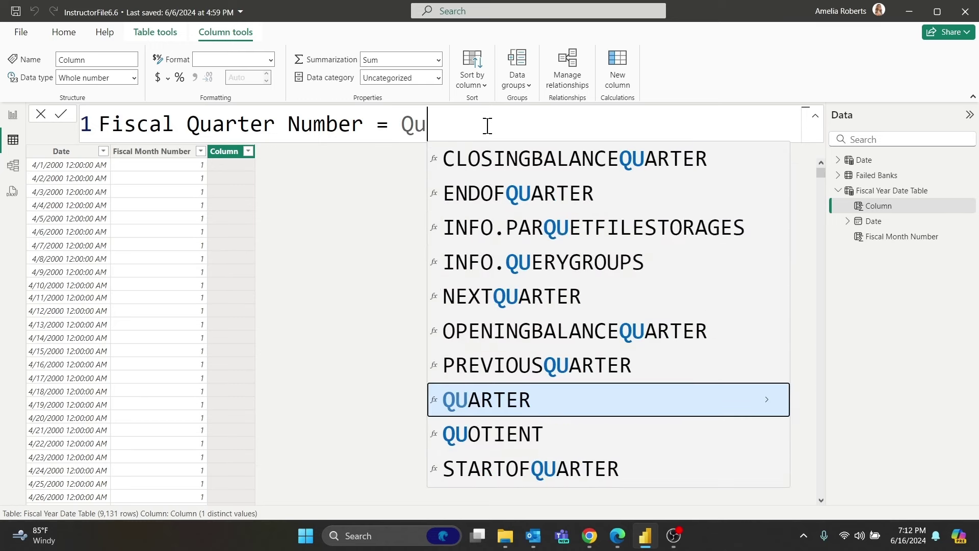
pyautogui.press('Tab')
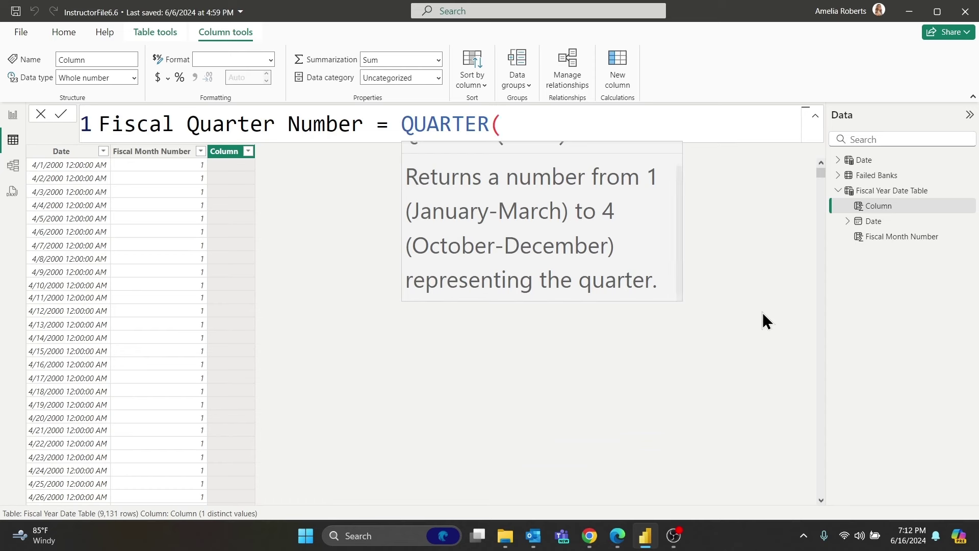
pyautogui.write('ed')
pyautogui.press('Tab')
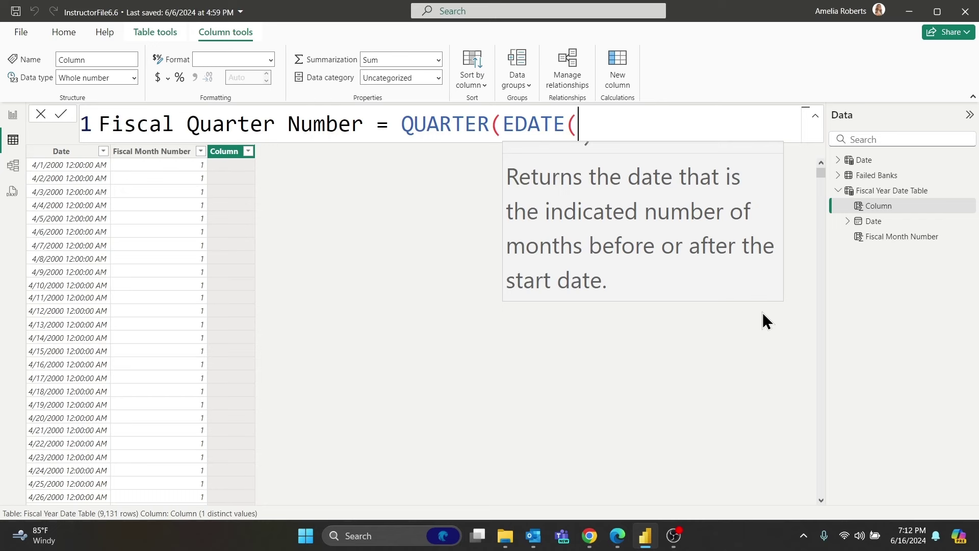
# - Give EDATE the arguments 'Fiscal Year Date Table'[Date] and -3, close both functions, and commit the Fiscal Quarter Number formula
pyautogui.write("'fis")
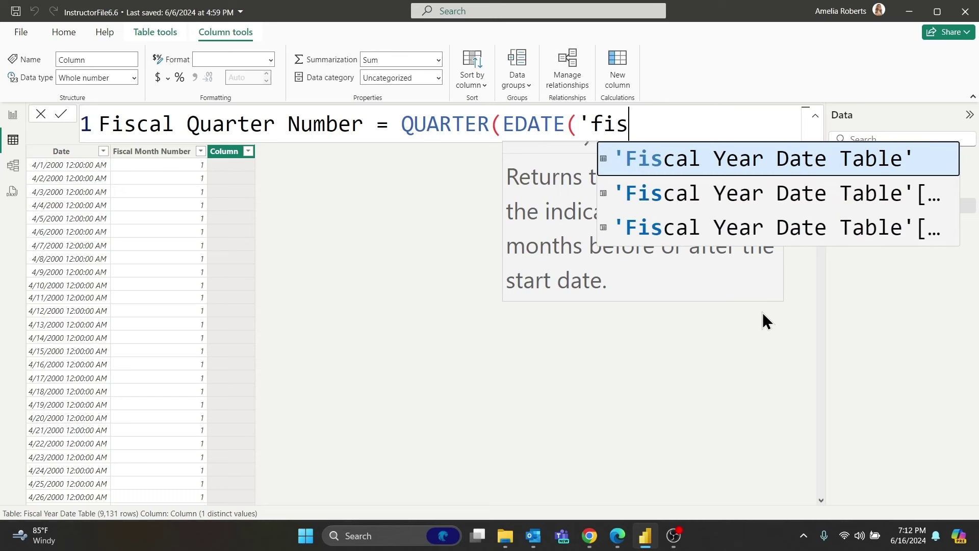
pyautogui.press('Tab')
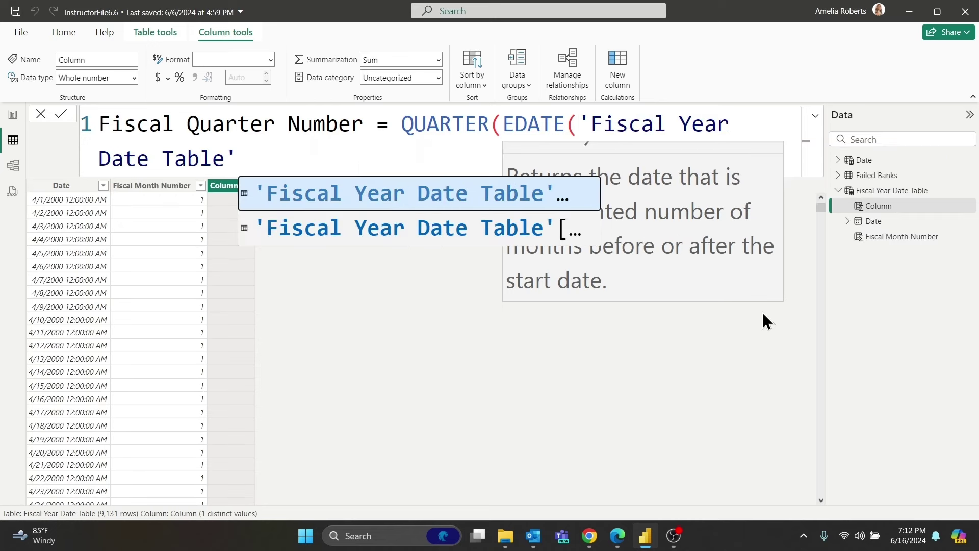
pyautogui.write('[date')
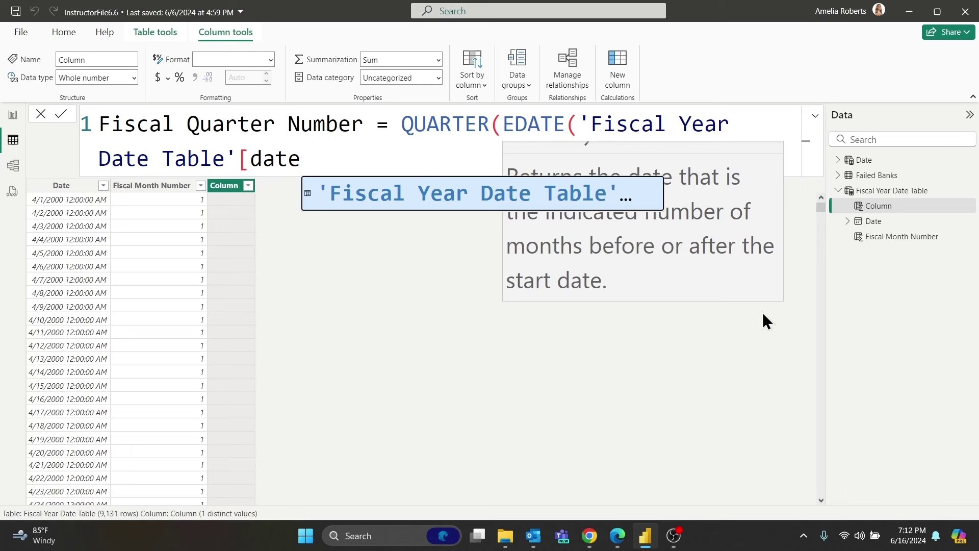
pyautogui.press('Tab')
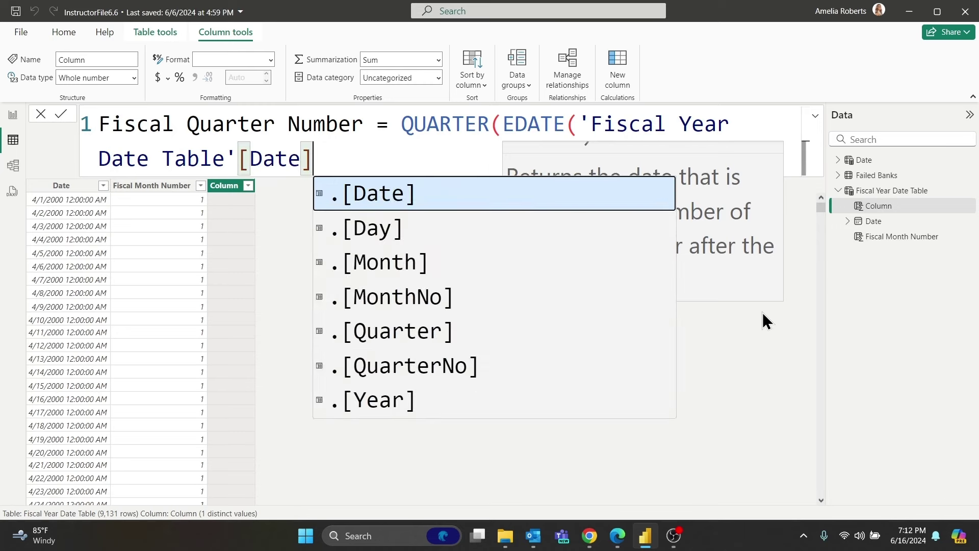
pyautogui.write(', -3')
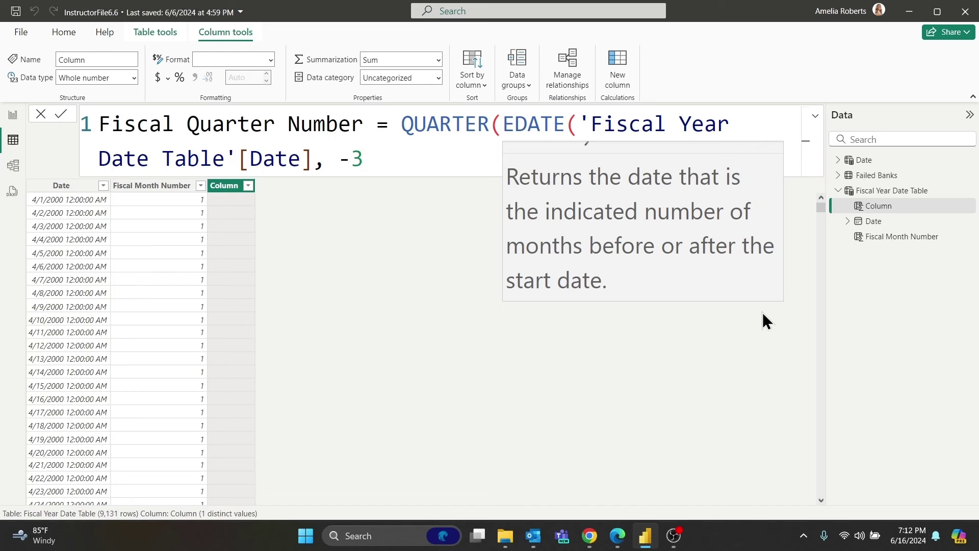
pyautogui.write('))')
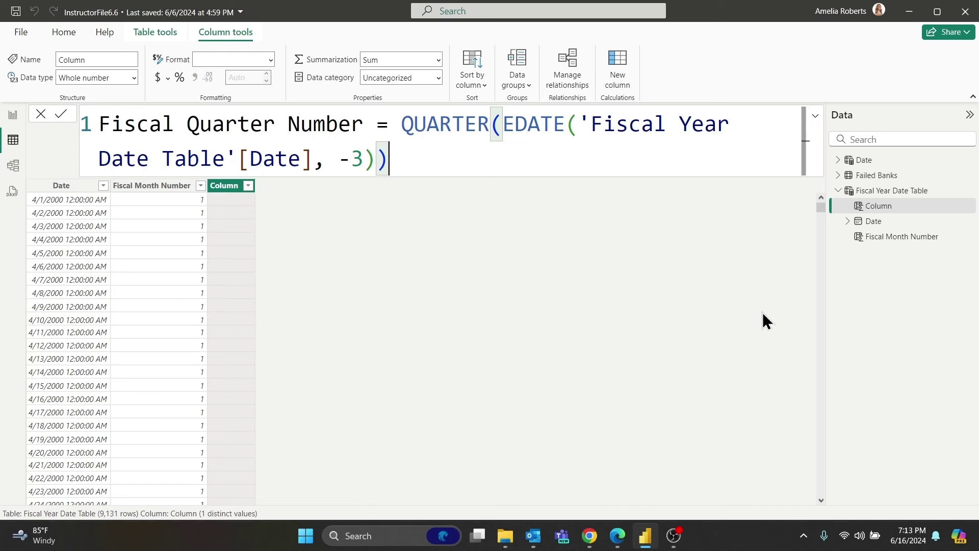
pyautogui.press('Return')
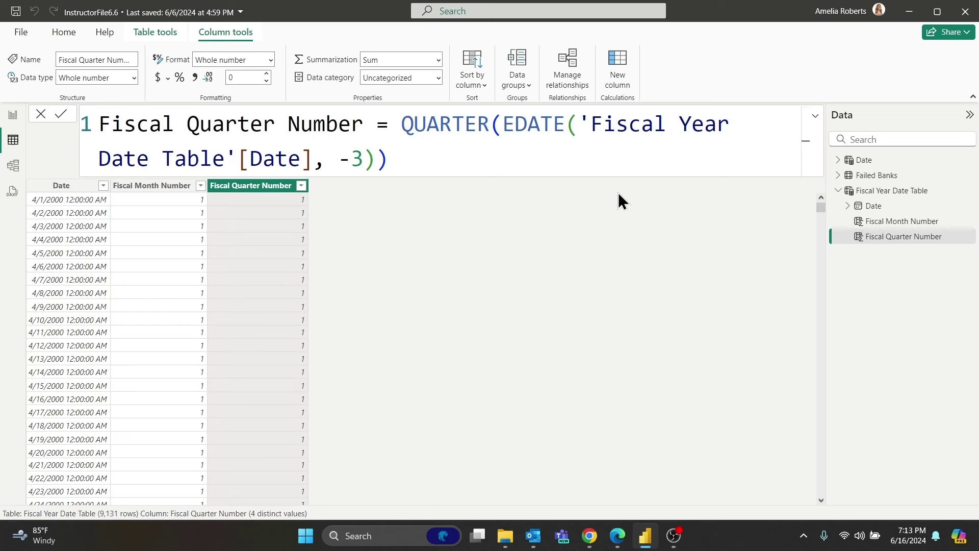
# - Add another calculated column to the Fiscal Year Date Table for the fiscal year
pyautogui.click(624, 66)
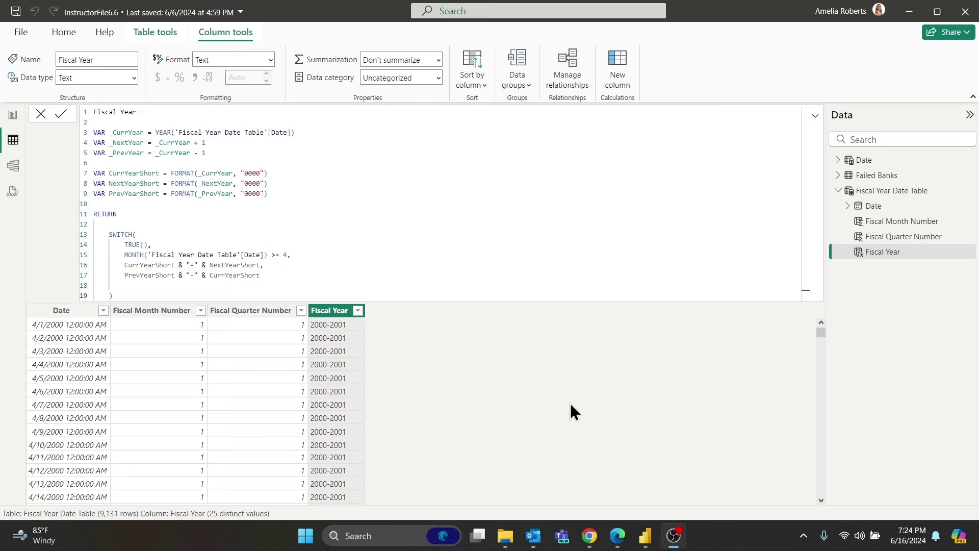
pyautogui.click(589, 536)
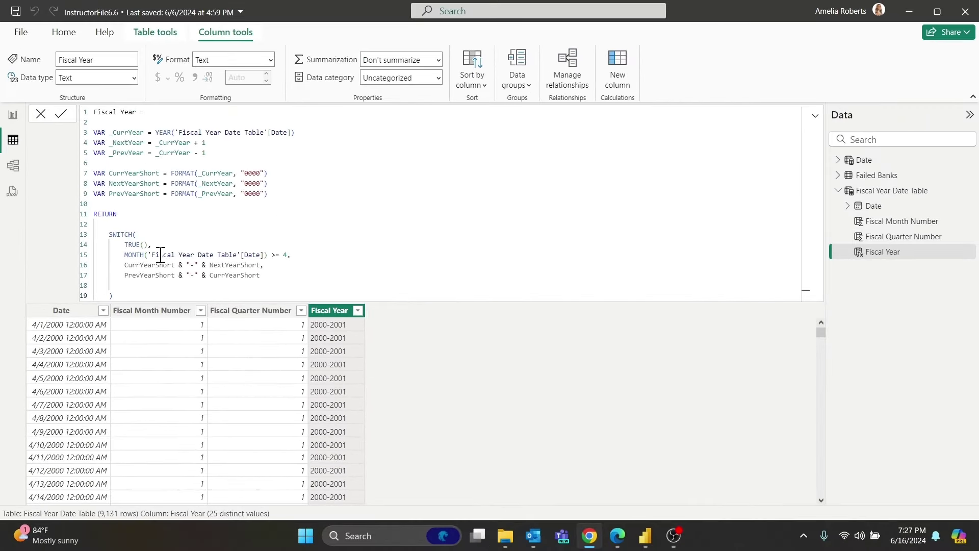
# - Examine the full list of values in the Fiscal Year column's filter, keeping every value selected
pyautogui.click(359, 311)
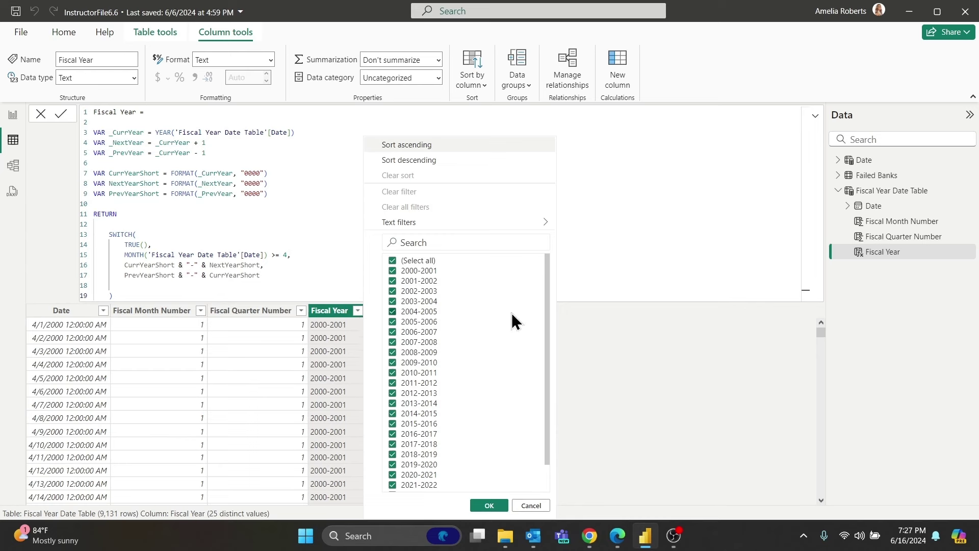
pyautogui.scroll(-3, 512, 313)
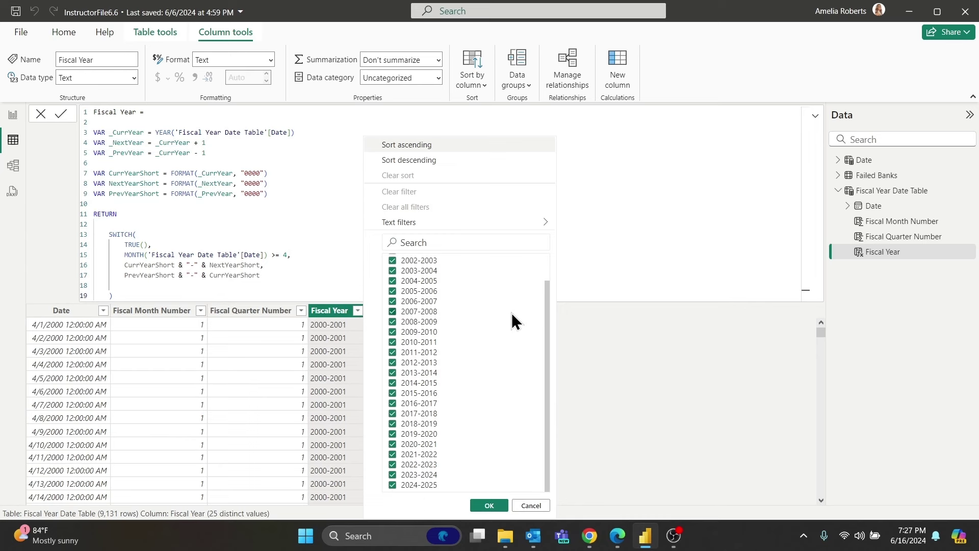
pyautogui.scroll(3, 512, 313)
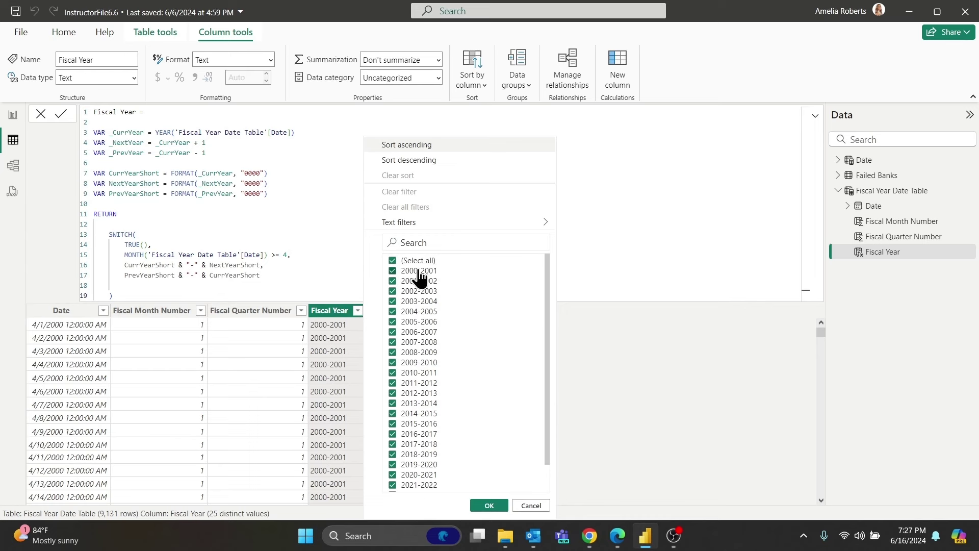
pyautogui.scroll(-3, 452, 291)
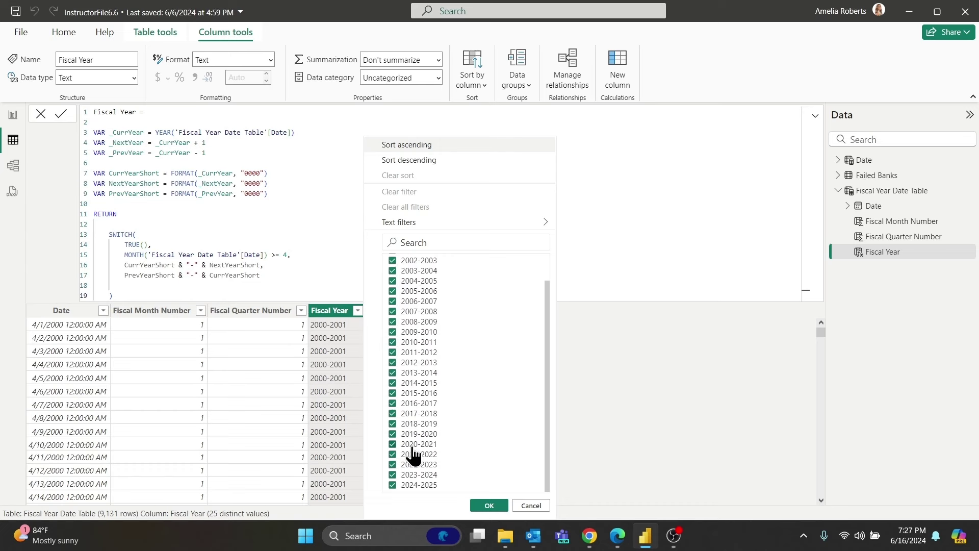
pyautogui.scroll(3, 515, 337)
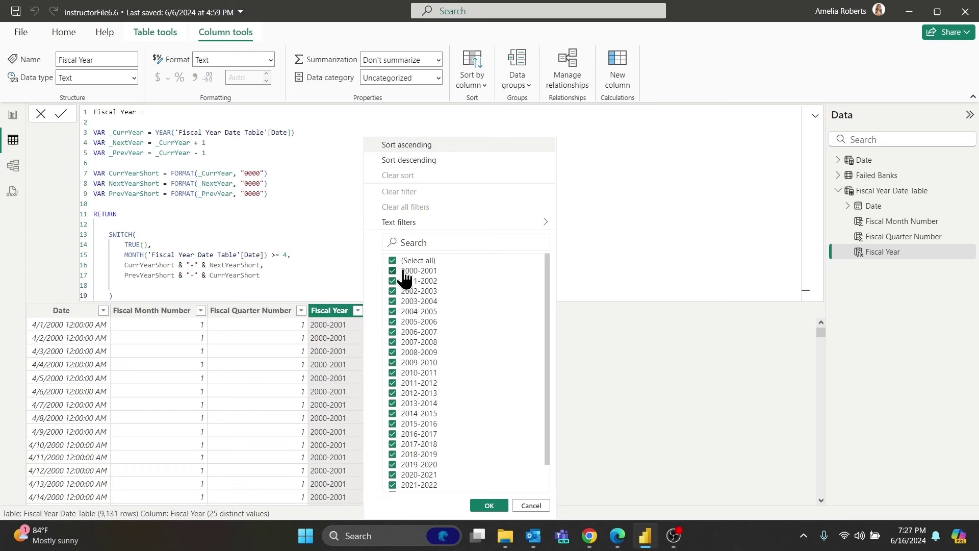
pyautogui.scroll(-3, 456, 335)
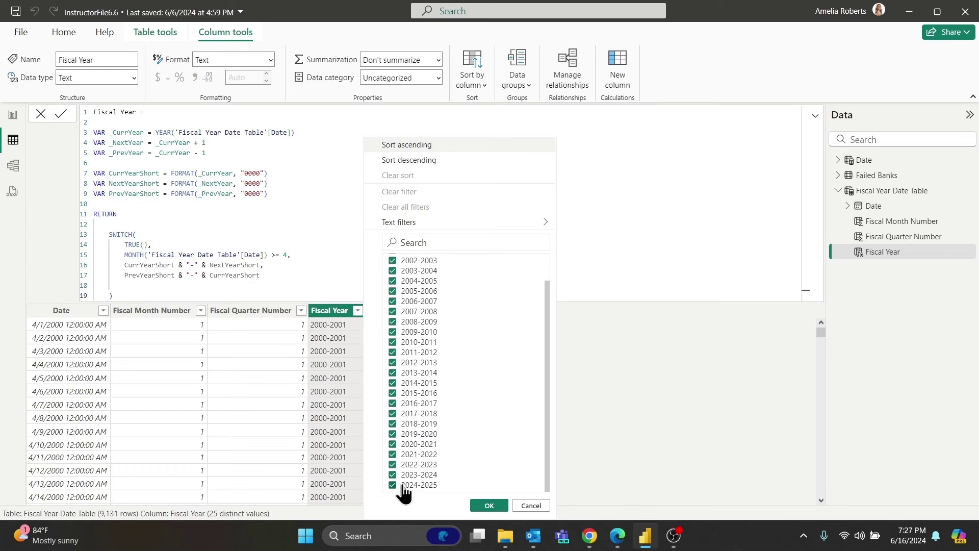
pyautogui.scroll(3, 484, 359)
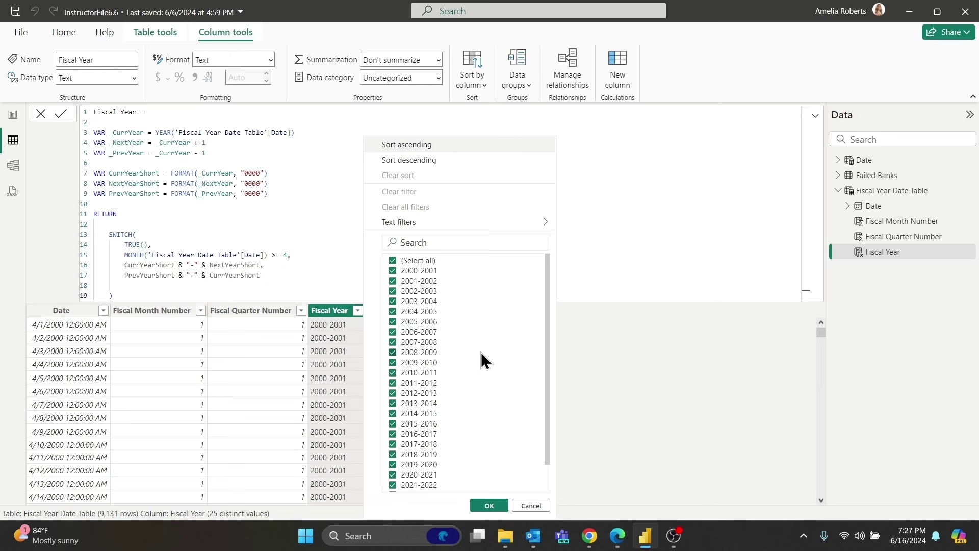
pyautogui.click(487, 504)
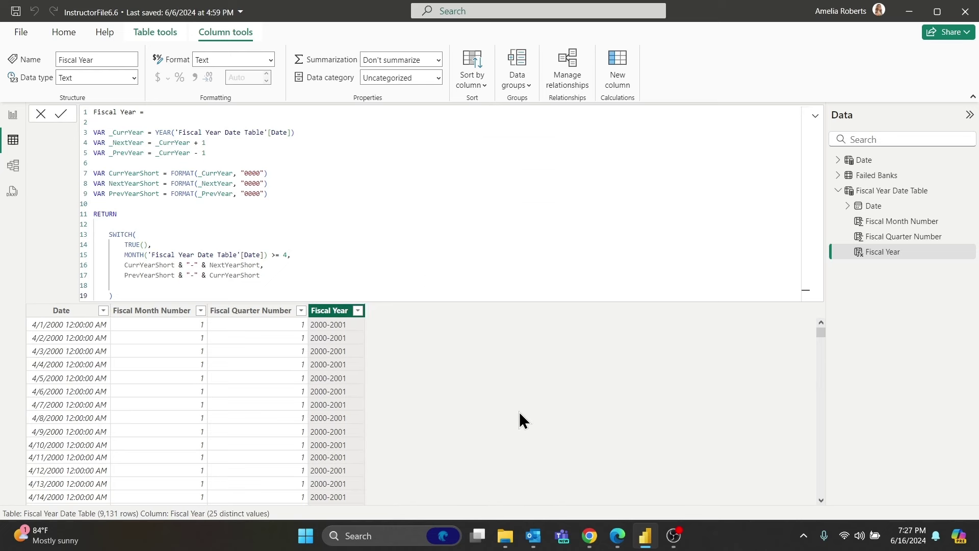